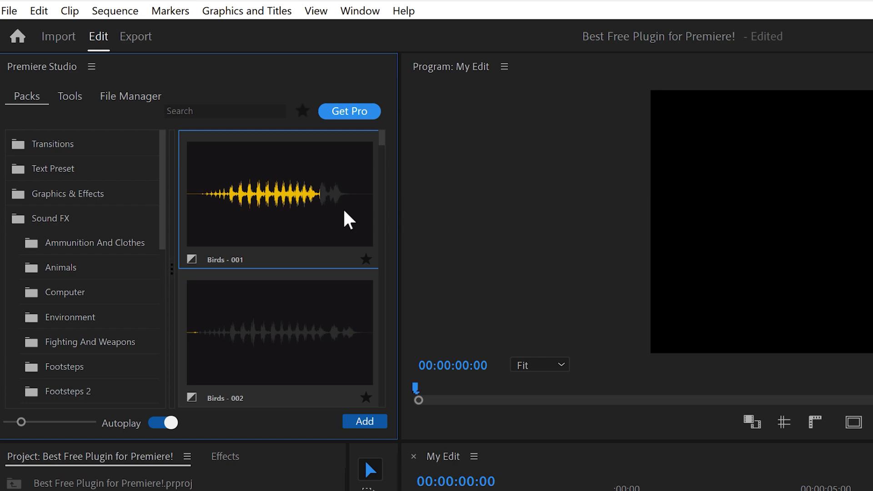
Add the Birds - 001 sound effect from the Sound FX pack to track A1.
{"action": "left_click", "coordinate": [245, 280]}
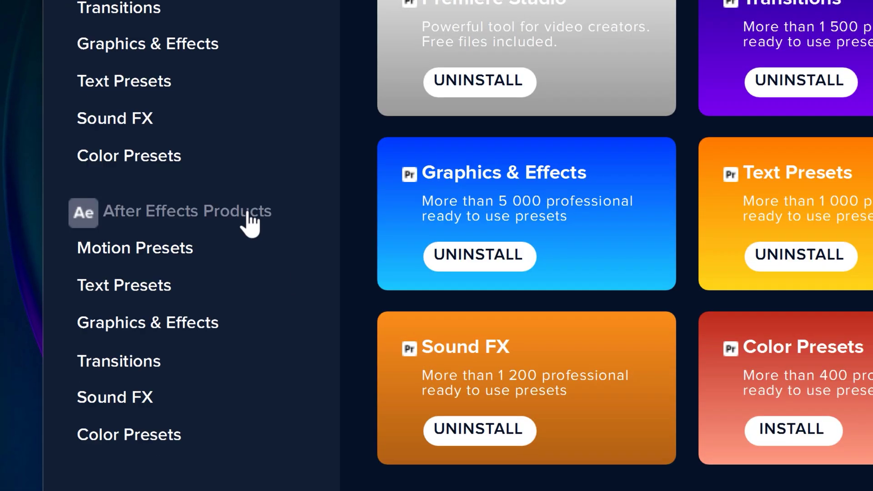
{"action": "left_click", "coordinate": [248, 349]}
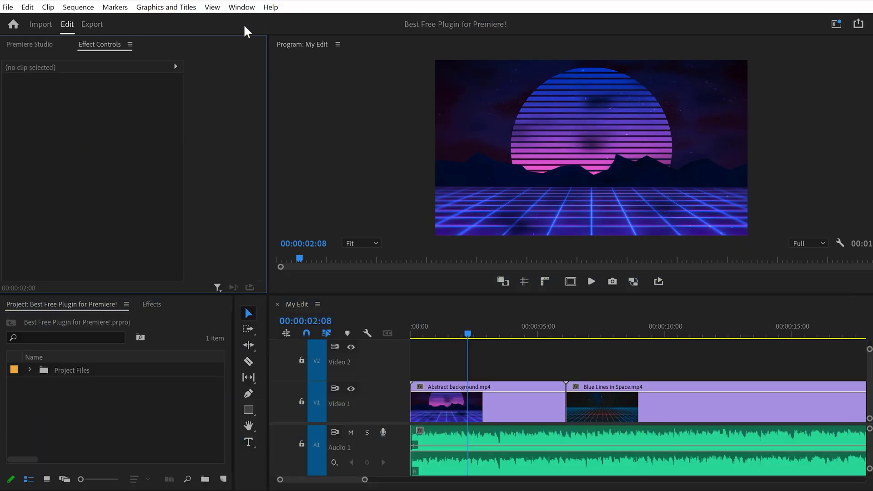
Open the Premiere Studio panel from Window > Extensions.
{"action": "left_click", "coordinate": [241, 7]}
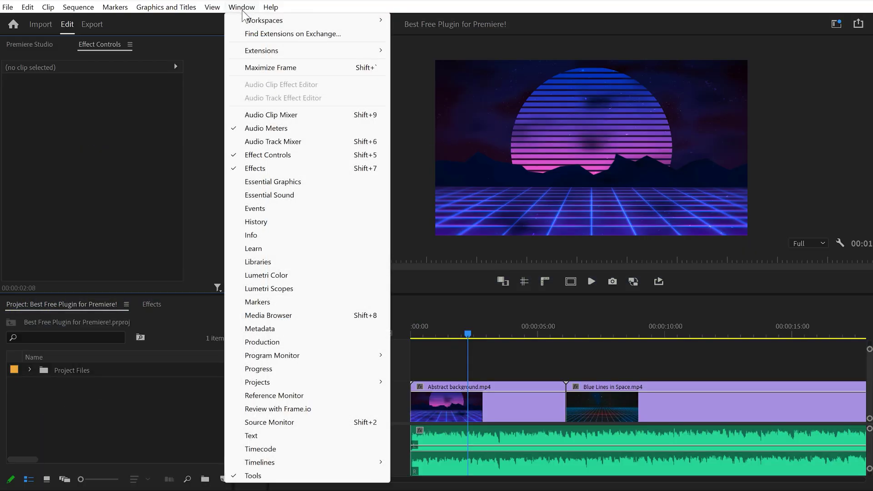
{"action": "mouse_move", "coordinate": [251, 51]}
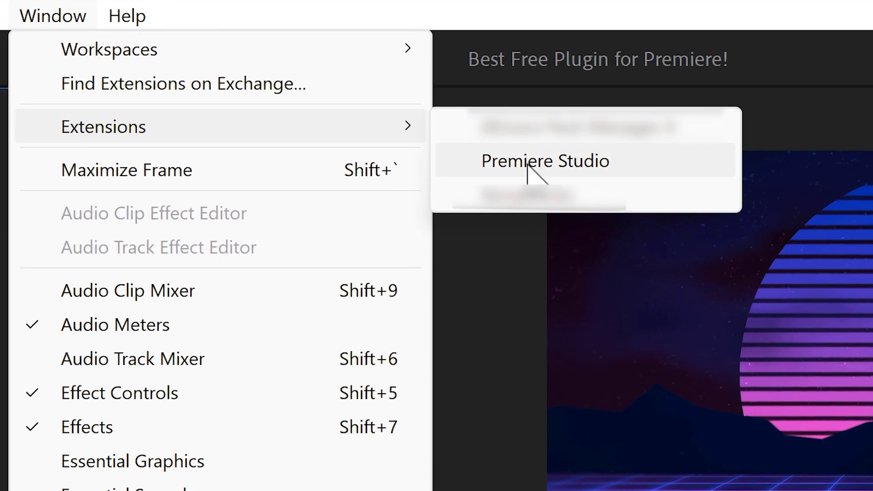
{"action": "left_click", "coordinate": [529, 168]}
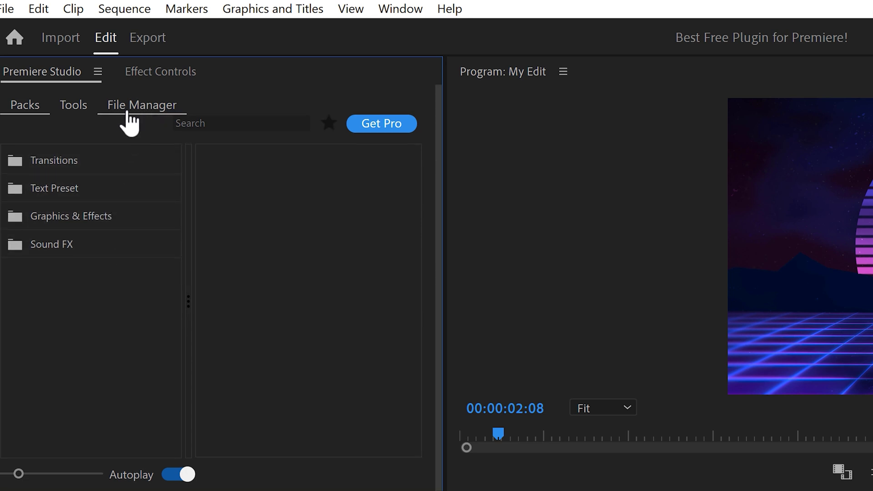
Browse File Manager's Creative Backgrounds > Retro folder and drag its five background files into Premiere.
{"action": "left_click", "coordinate": [151, 109]}
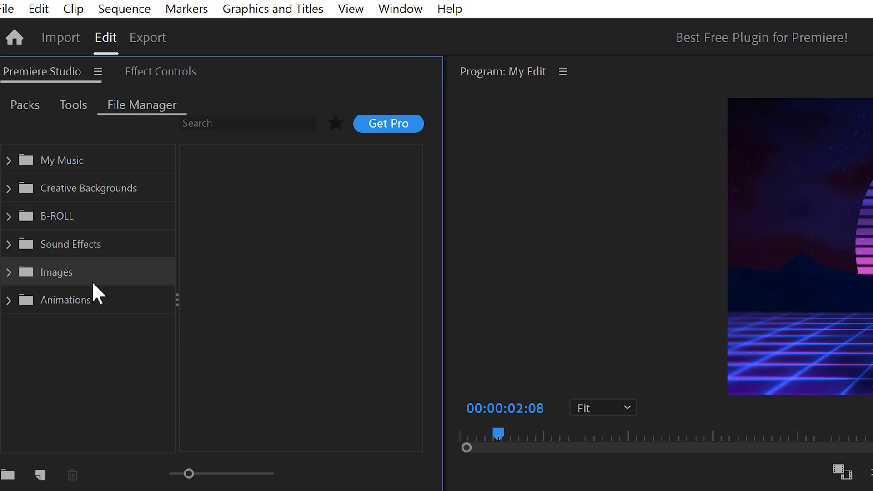
{"action": "left_click", "coordinate": [99, 191]}
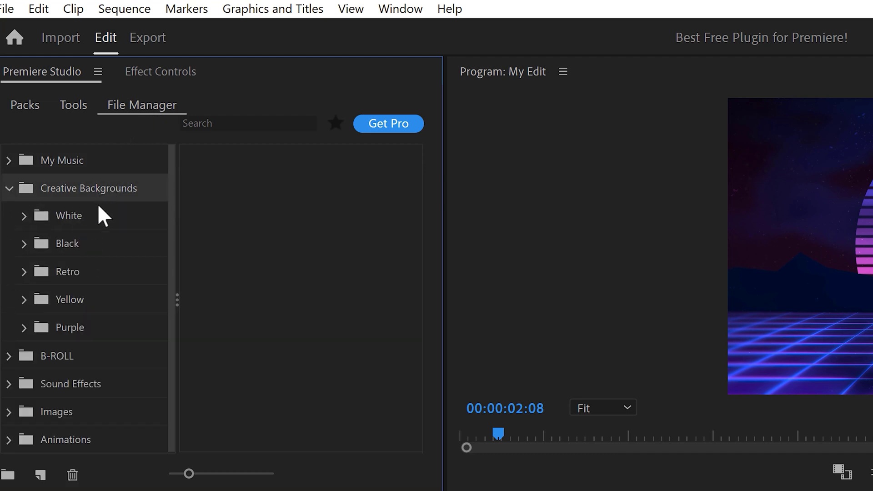
{"action": "left_click", "coordinate": [84, 271]}
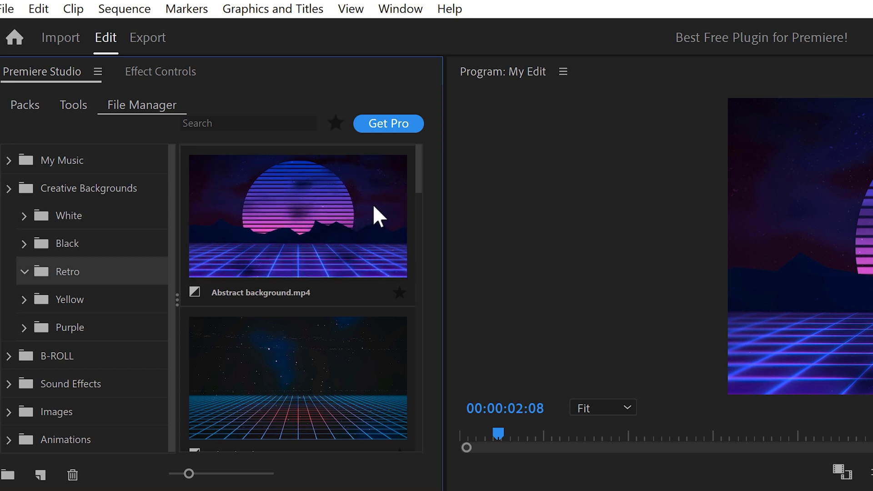
{"action": "left_click_drag", "start_coordinate": [415, 180], "coordinate": [416, 278]}
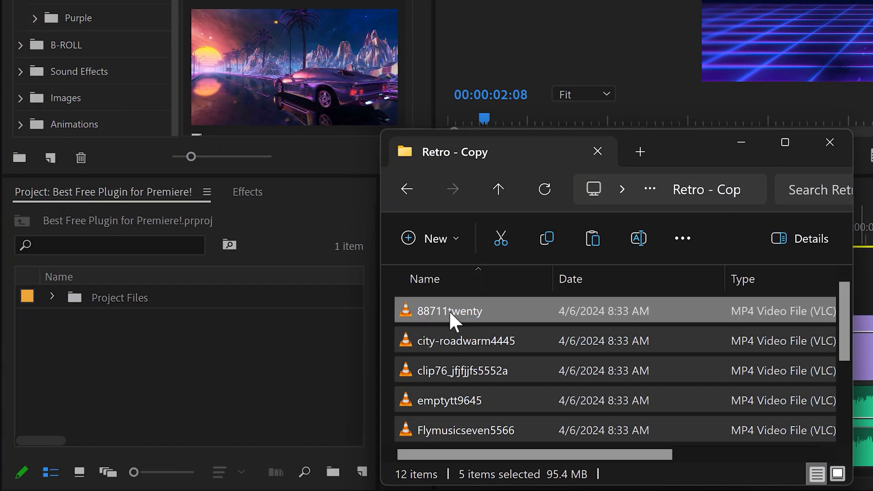
{"action": "left_click_drag", "start_coordinate": [450, 311], "coordinate": [242, 350]}
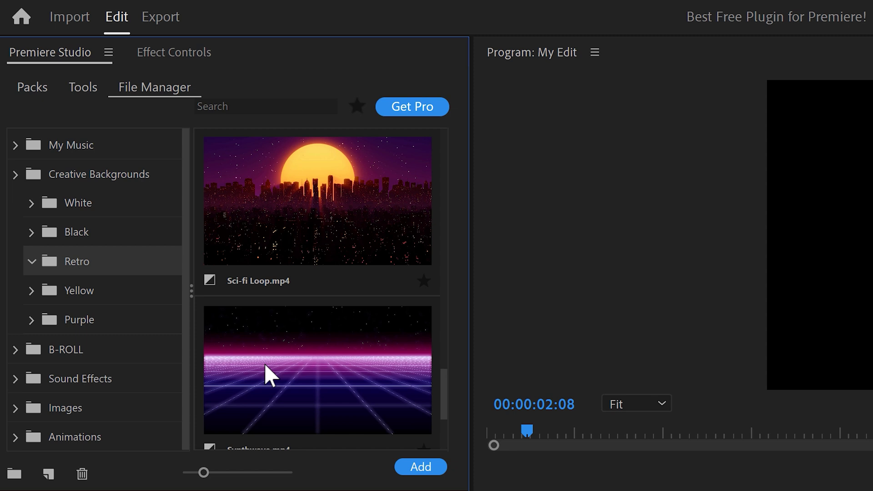
Place Sci-fi Loop.mp4 on Video 1 after Abstract background.mp4 and play the sequence.
{"action": "left_click", "coordinate": [330, 208]}
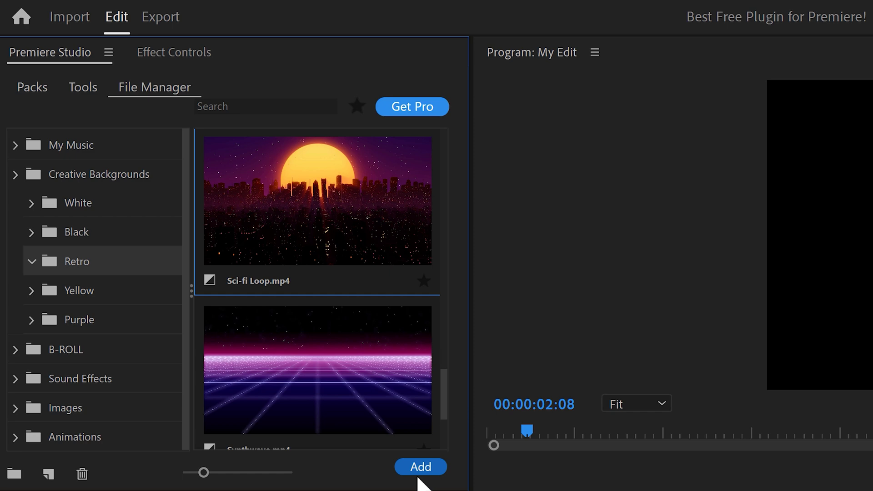
{"action": "left_click_drag", "start_coordinate": [327, 246], "coordinate": [362, 331]}
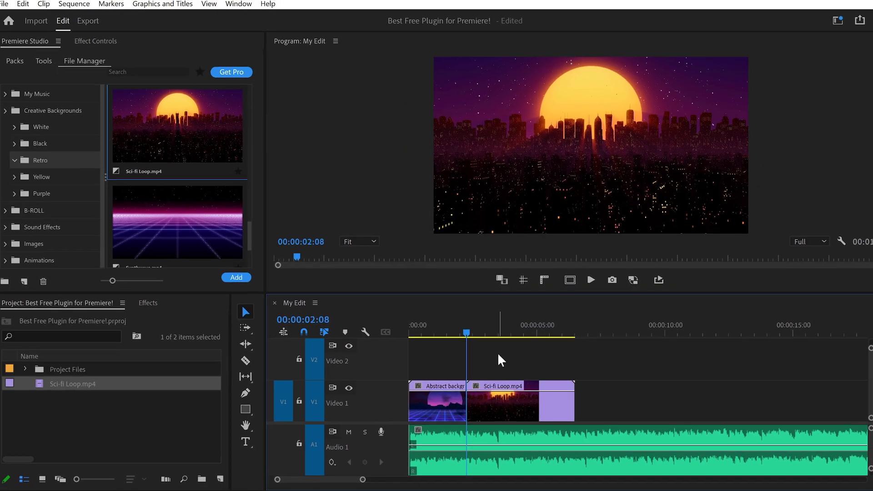
{"action": "key", "text": "space"}
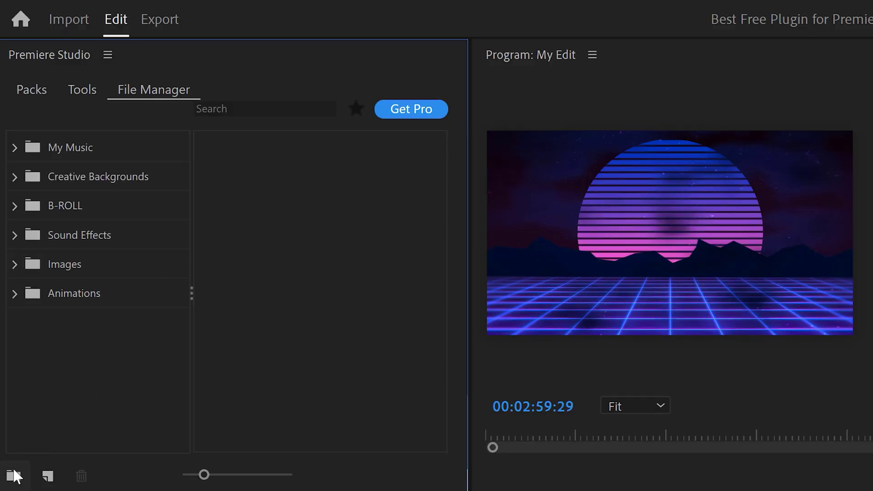
Create a new File Manager folder named Stock Video Assets and open it.
{"action": "left_click", "coordinate": [13, 473]}
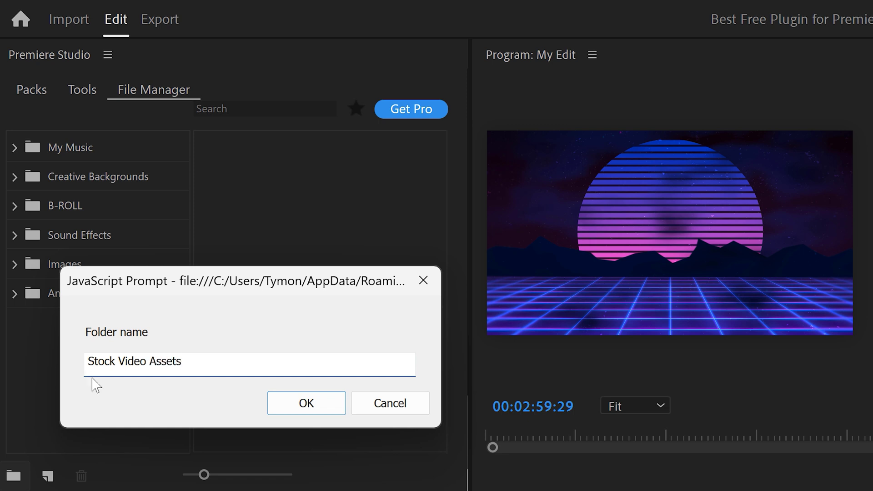
{"action": "key", "text": "Return"}
{"action": "left_click", "coordinate": [116, 325]}
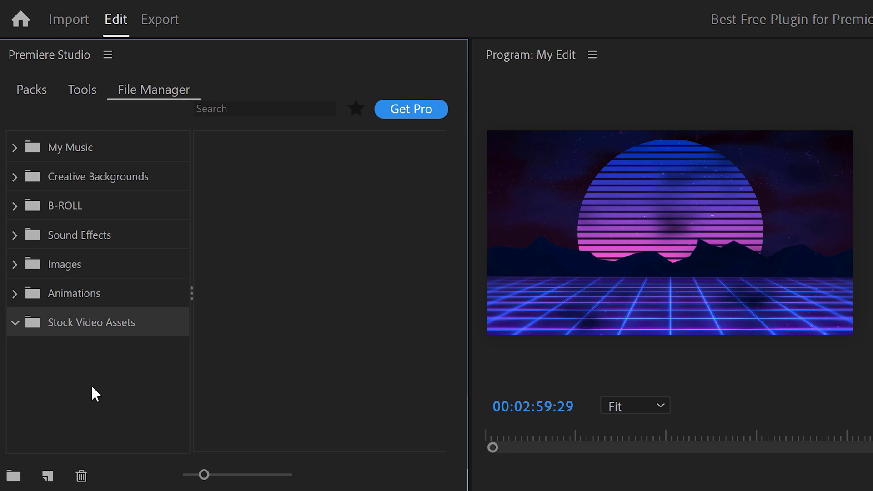
Import all five stock videos into the Stock Video Assets folder.
{"action": "left_click", "coordinate": [48, 475]}
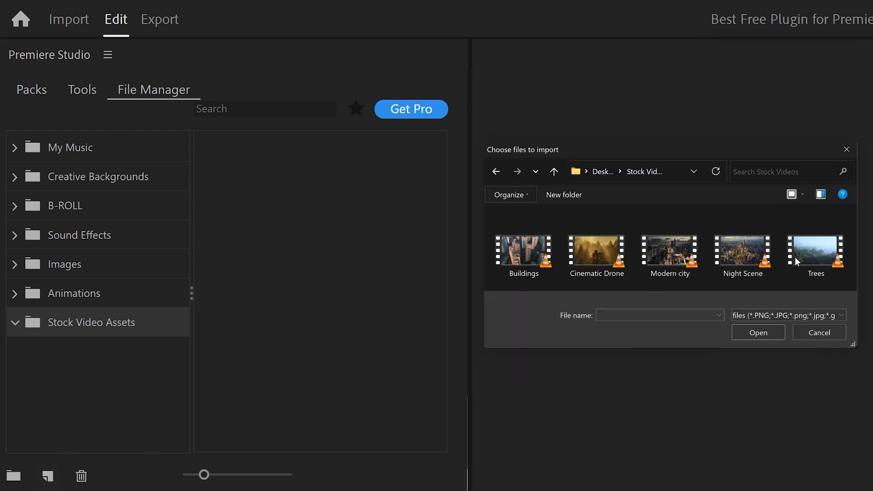
{"action": "key", "text": "ctrl+a"}
{"action": "left_click", "coordinate": [756, 337]}
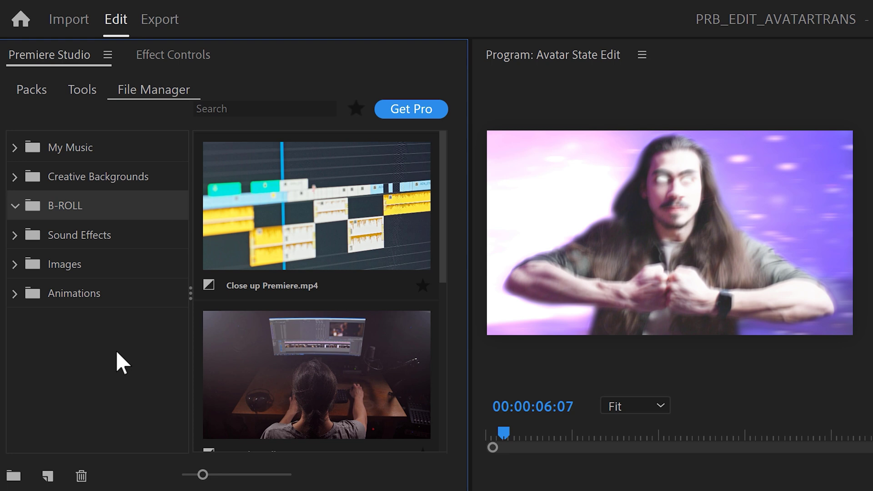
Preview Distant Cinematic no vocals.wav from My Music > Video Intro at lower volume, then place it on A2.
{"action": "left_click", "coordinate": [83, 152]}
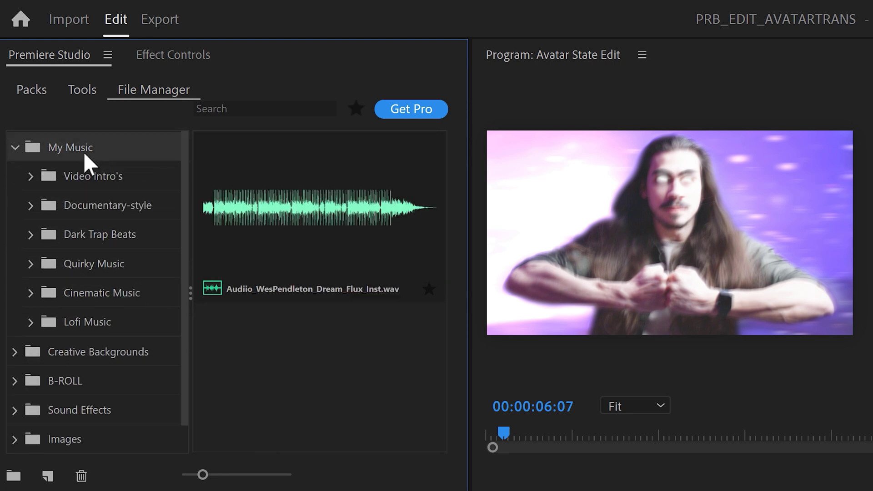
{"action": "left_click", "coordinate": [91, 176]}
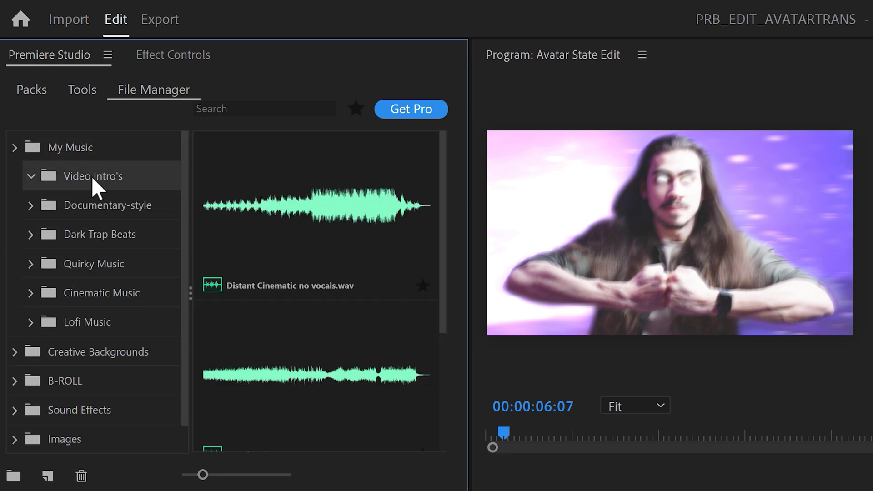
{"action": "left_click", "coordinate": [280, 209]}
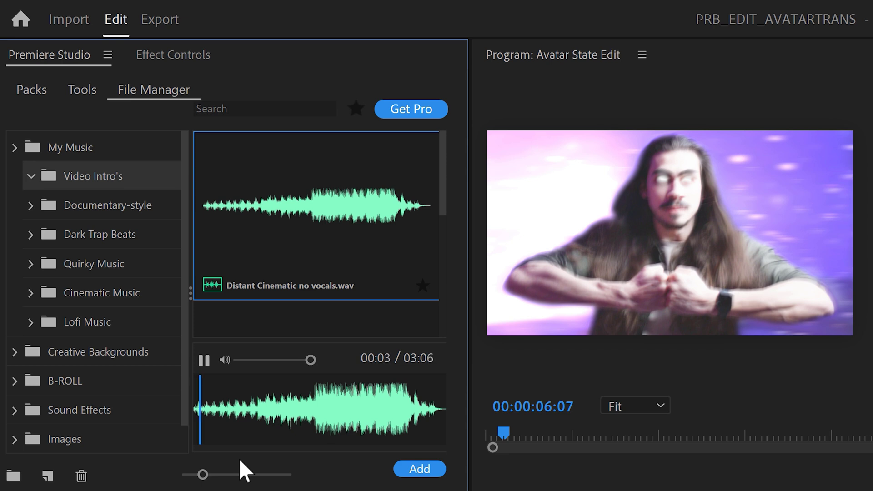
{"action": "left_click_drag", "start_coordinate": [310, 360], "coordinate": [283, 360]}
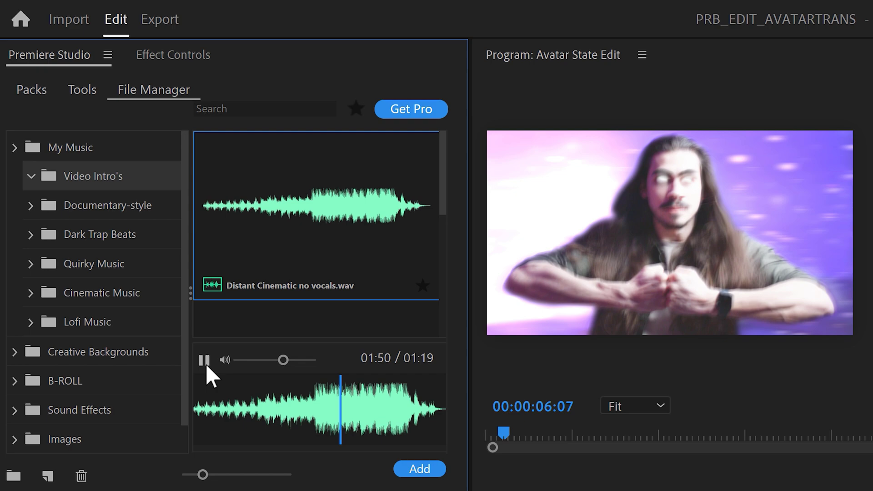
{"action": "left_click_drag", "start_coordinate": [372, 230], "coordinate": [452, 464]}
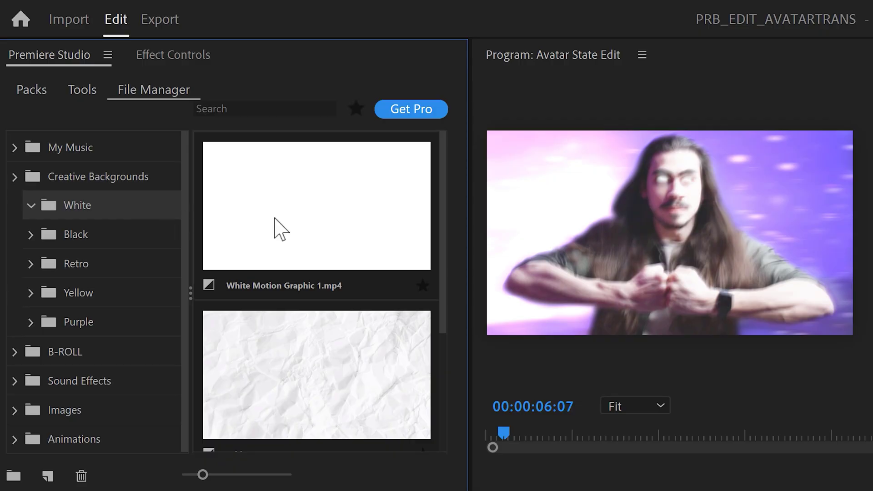
Star White Motion Graphic 1.mp4 and scroll through the favourites-only file list.
{"action": "left_click", "coordinate": [420, 286]}
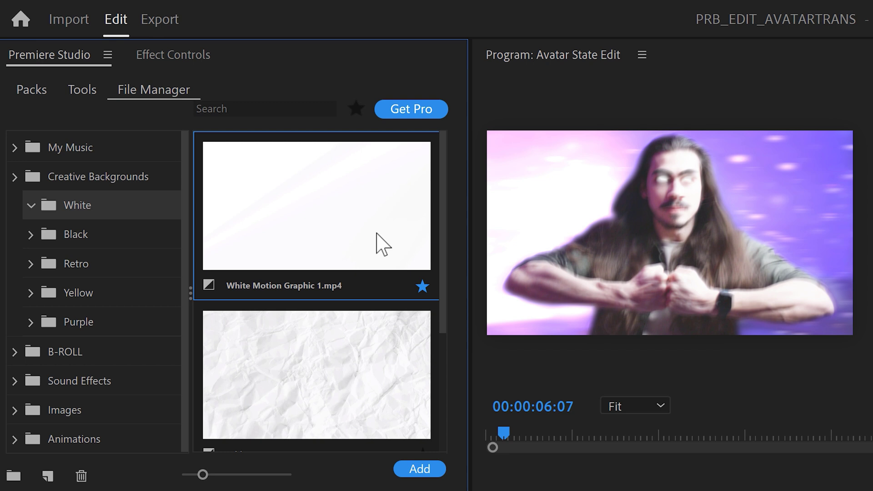
{"action": "left_click", "coordinate": [355, 110]}
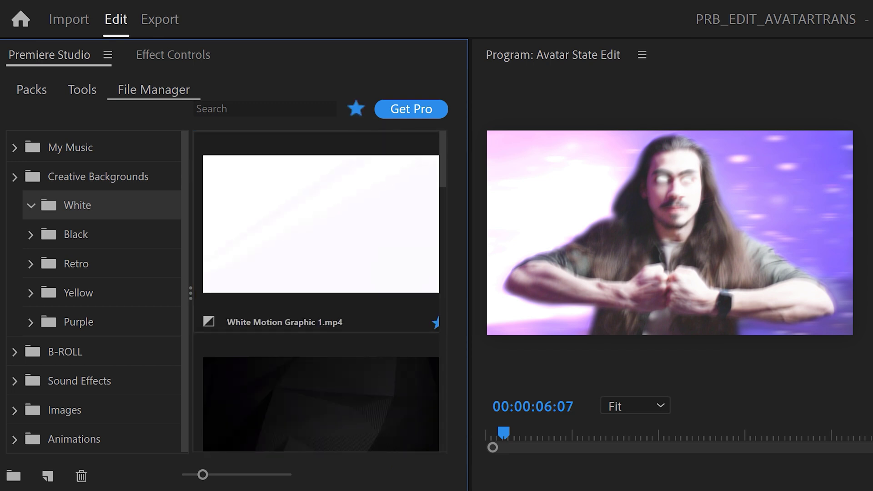
{"action": "scroll", "coordinate": [320, 291], "scroll_direction": "down", "scroll_amount": 10}
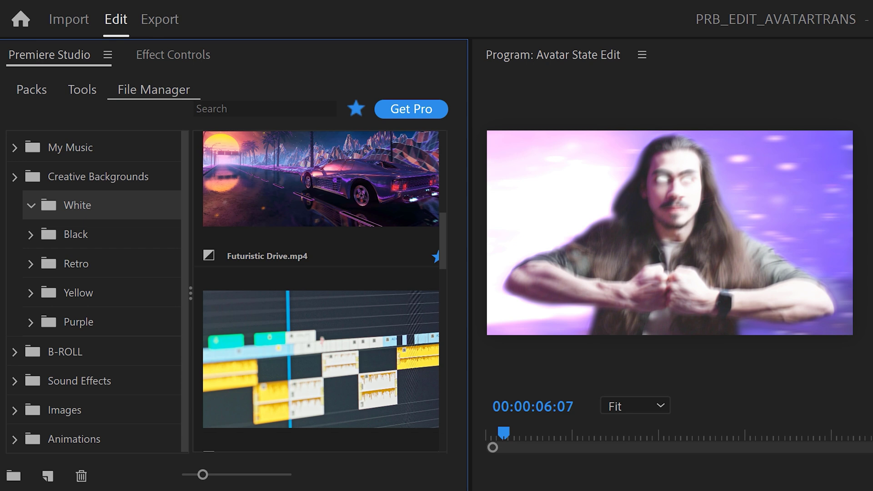
{"action": "scroll", "coordinate": [321, 291], "scroll_direction": "down", "scroll_amount": 10}
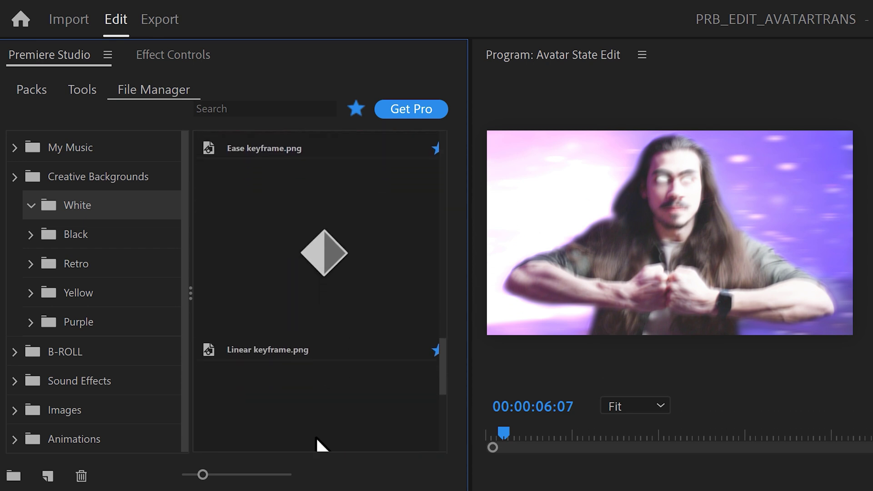
{"action": "scroll", "coordinate": [321, 291], "scroll_direction": "down", "scroll_amount": 3}
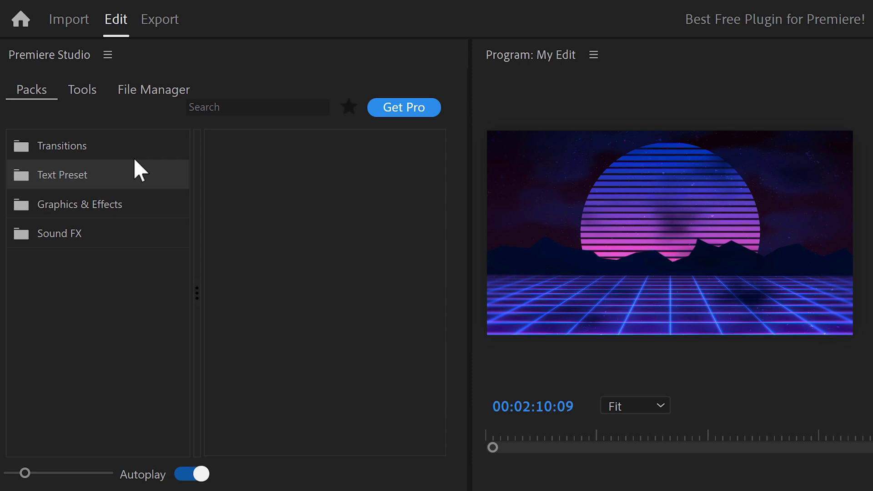
Add Bounce Down from Transitions > 1. Flat > 1. Bounce at the Abstract–Sci-fi cut and play it back.
{"action": "left_click", "coordinate": [114, 150]}
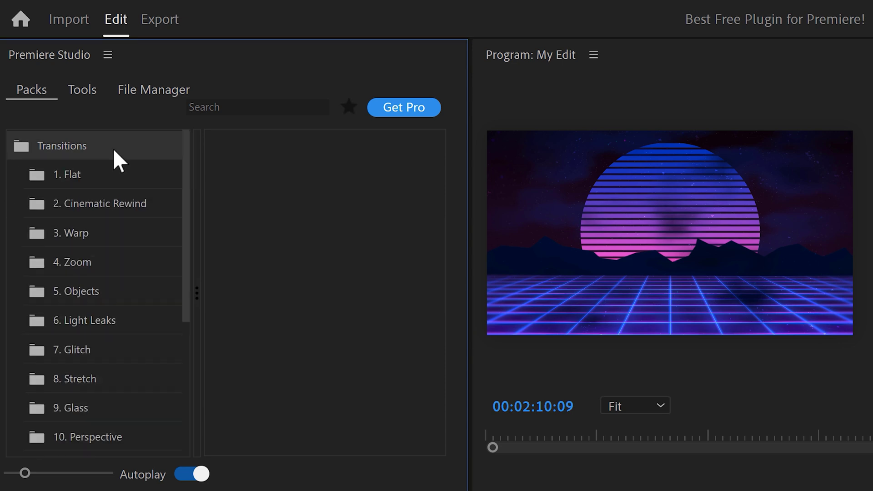
{"action": "left_click", "coordinate": [96, 178]}
{"action": "left_click", "coordinate": [118, 204]}
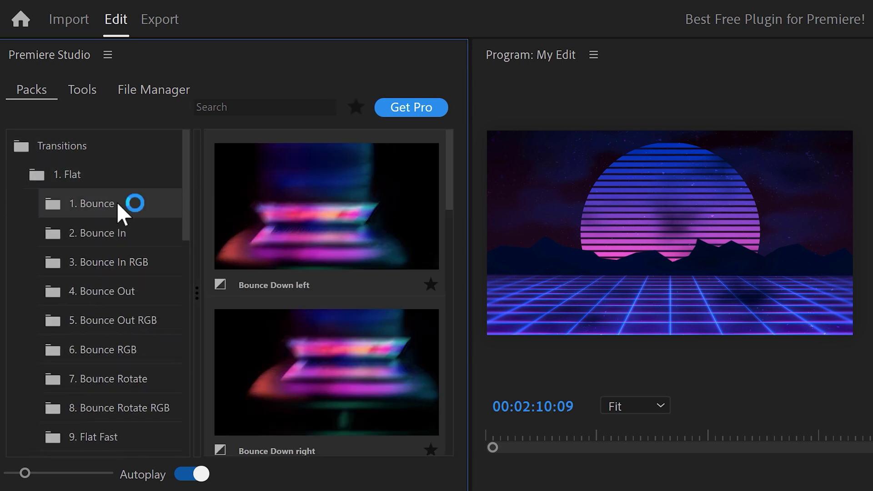
{"action": "left_click_drag", "start_coordinate": [444, 209], "coordinate": [448, 288]}
{"action": "left_click", "coordinate": [344, 212]}
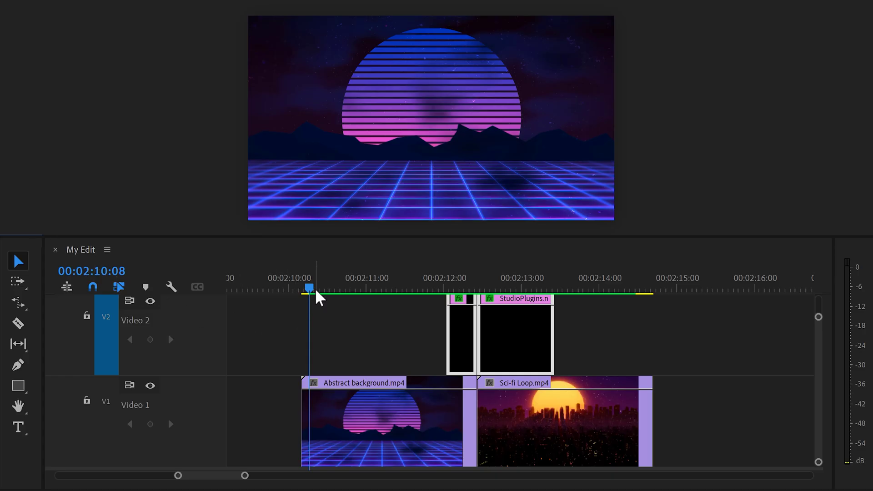
{"action": "key", "text": "space"}
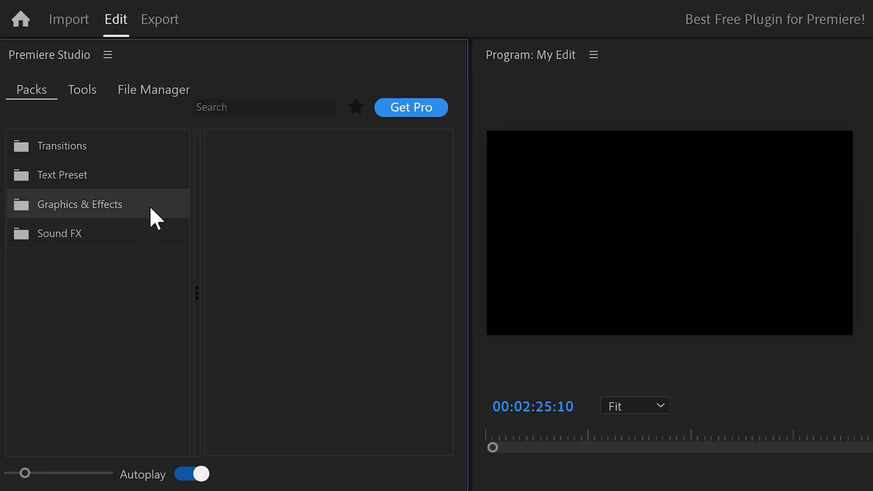
Open Graphics & Effects > Backgrounds > Gradient Backgrounds and scroll through its thumbnails.
{"action": "left_click", "coordinate": [150, 209]}
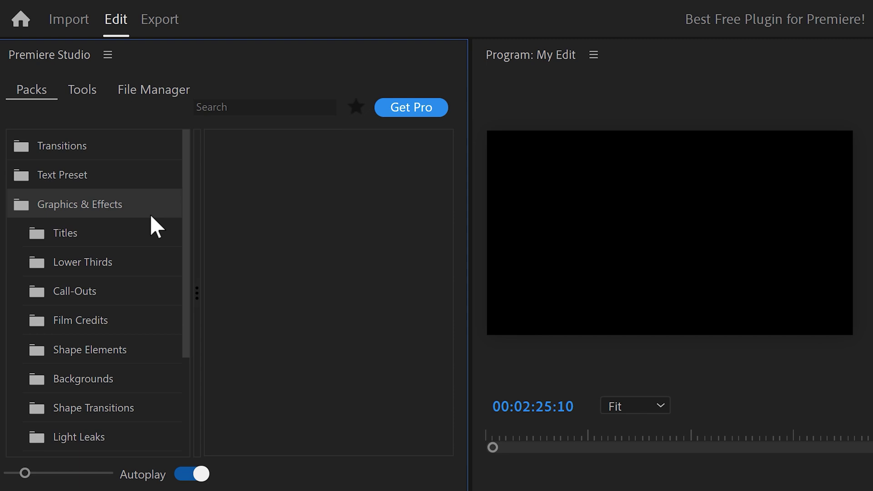
{"action": "left_click", "coordinate": [138, 377]}
{"action": "left_click", "coordinate": [122, 416]}
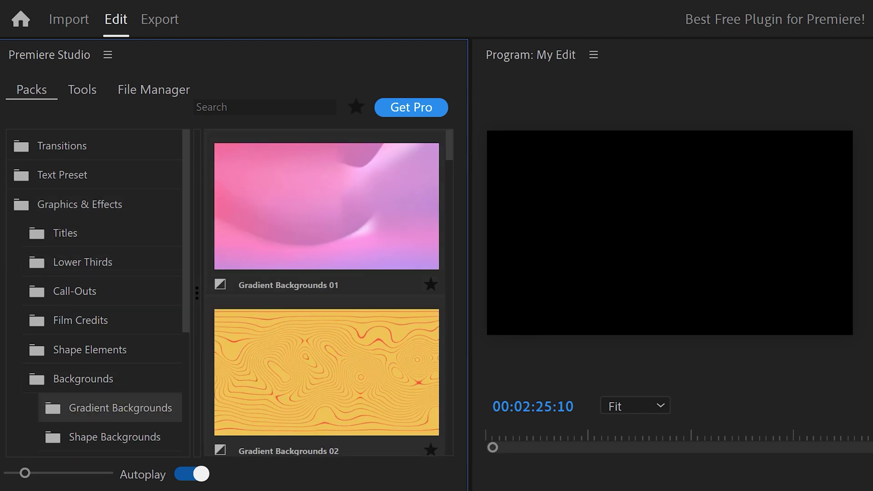
{"action": "scroll", "coordinate": [327, 292], "scroll_direction": "down", "scroll_amount": 5}
{"action": "scroll", "coordinate": [326, 292], "scroll_direction": "down", "scroll_amount": 20}
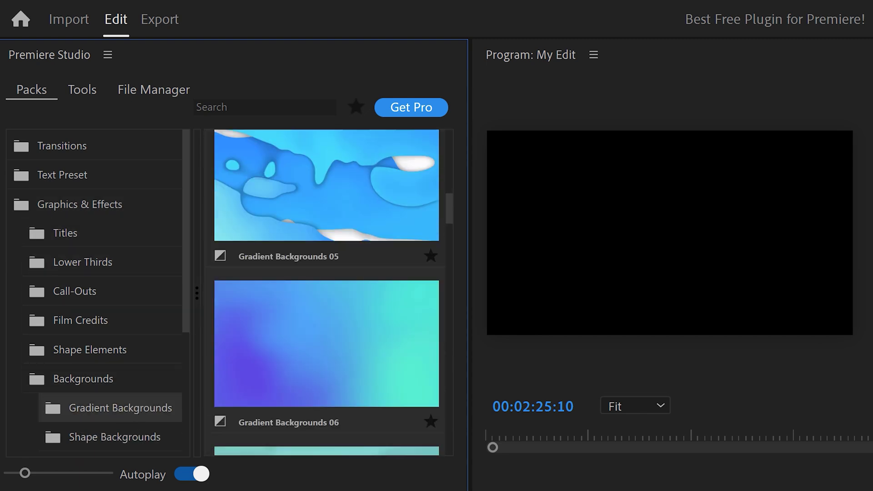
{"action": "scroll", "coordinate": [326, 292], "scroll_direction": "down", "scroll_amount": 5}
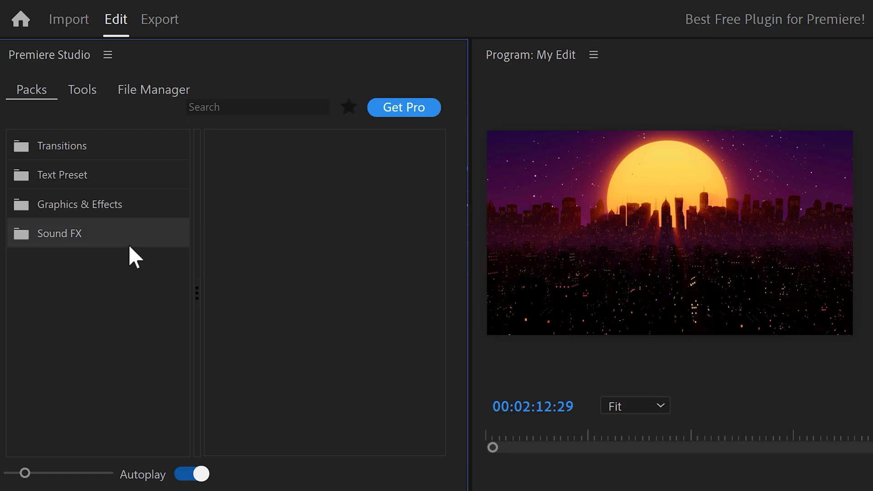
Expand the Sound FX pack and scroll its categories from Ammunition And Clothes down to Vehicles.
{"action": "left_click", "coordinate": [128, 244]}
{"action": "scroll", "coordinate": [100, 326], "scroll_direction": "down", "scroll_amount": 1}
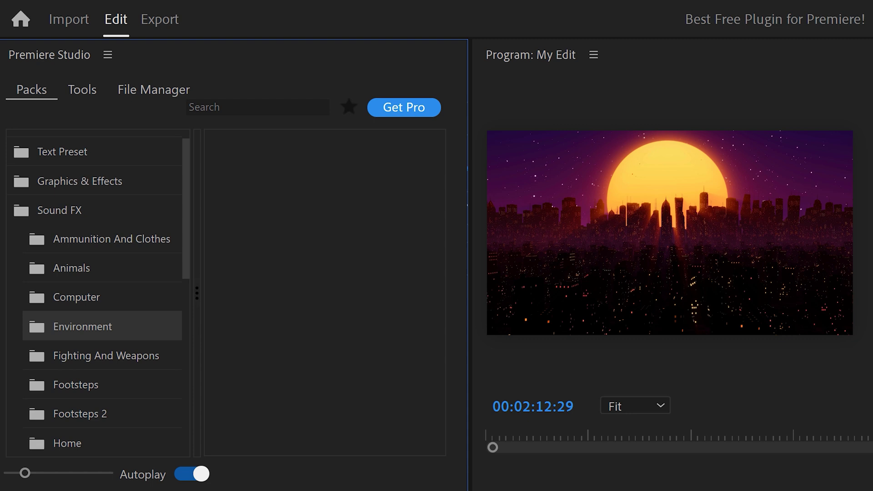
{"action": "scroll", "coordinate": [98, 291], "scroll_direction": "down", "scroll_amount": 5}
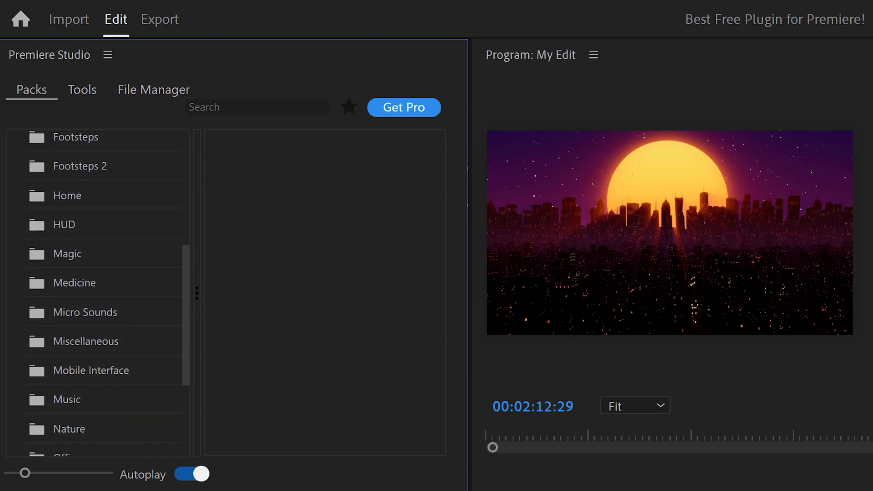
{"action": "scroll", "coordinate": [97, 291], "scroll_direction": "down", "scroll_amount": 4}
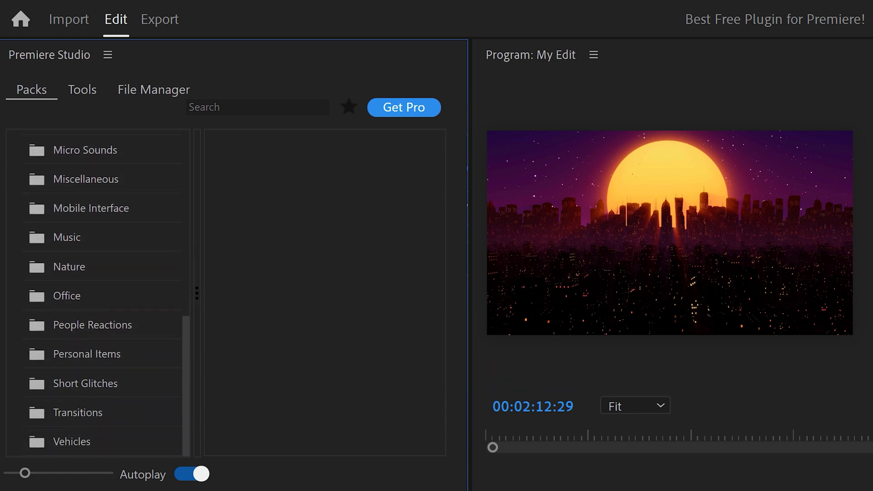